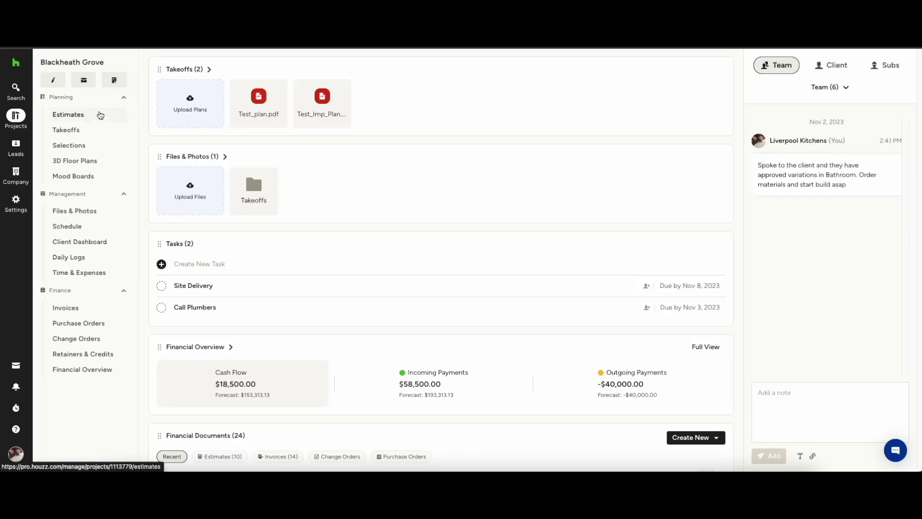
# Open Estimates under Planning in the Blackheath Grove project sidebar.
pyautogui.click(100, 115)
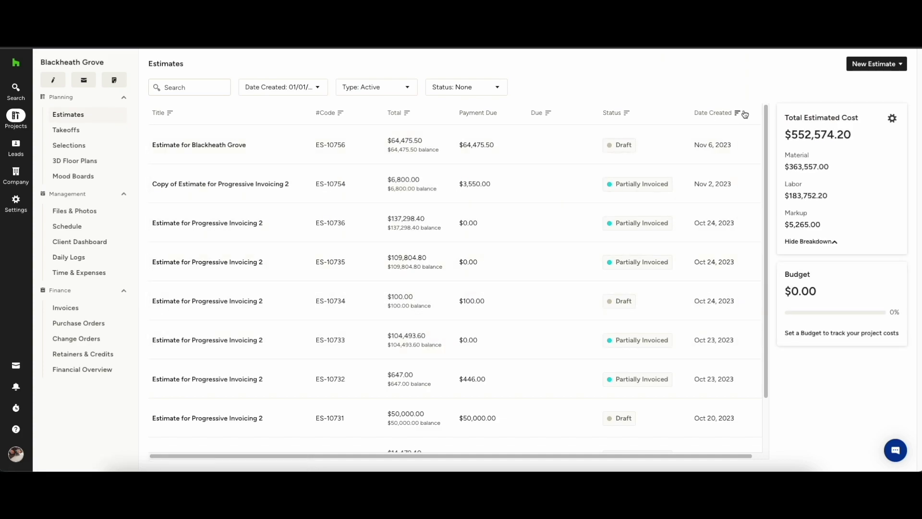
# Start a new estimate from the Kitchen & Bathroom Remodel template.
pyautogui.click(883, 68)
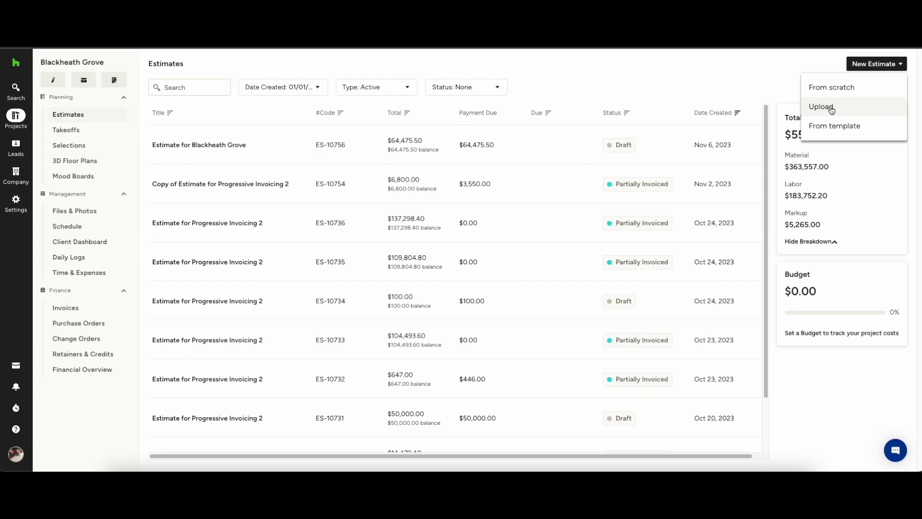
pyautogui.click(859, 130)
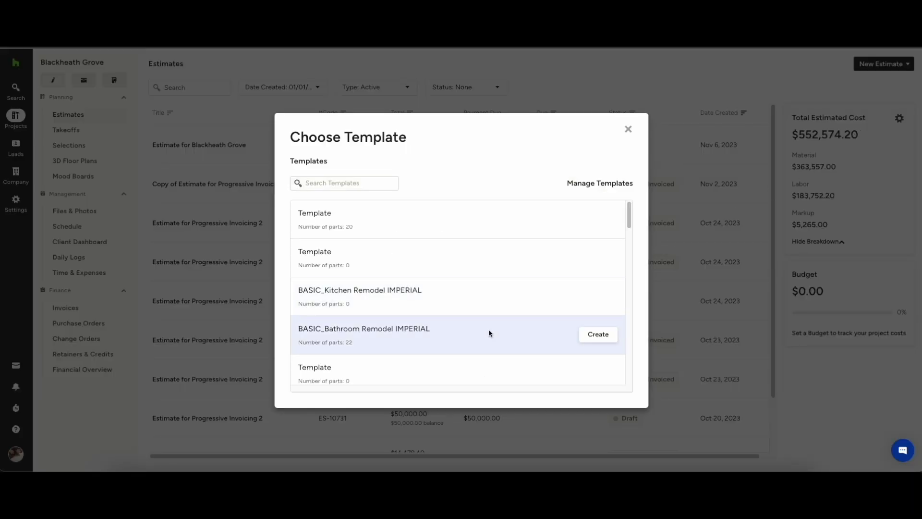
pyautogui.scroll(-10, 480, 286)
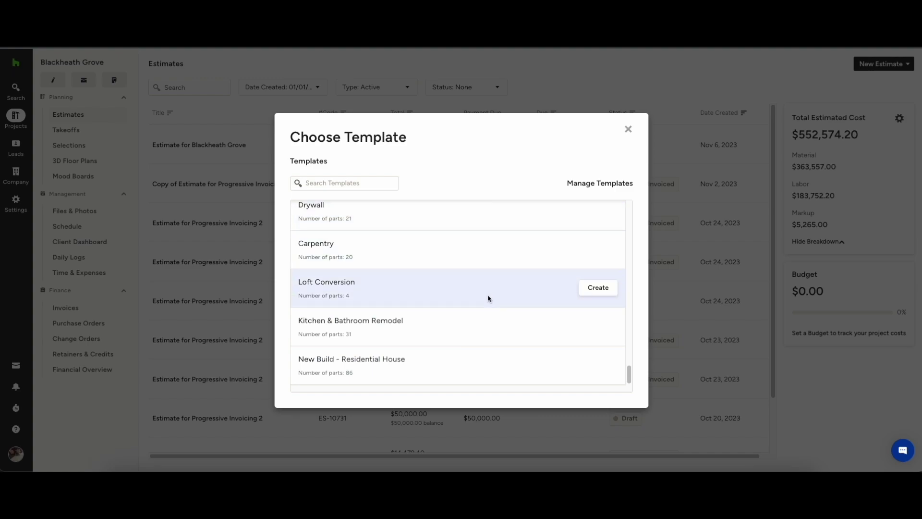
pyautogui.moveTo(461, 327)
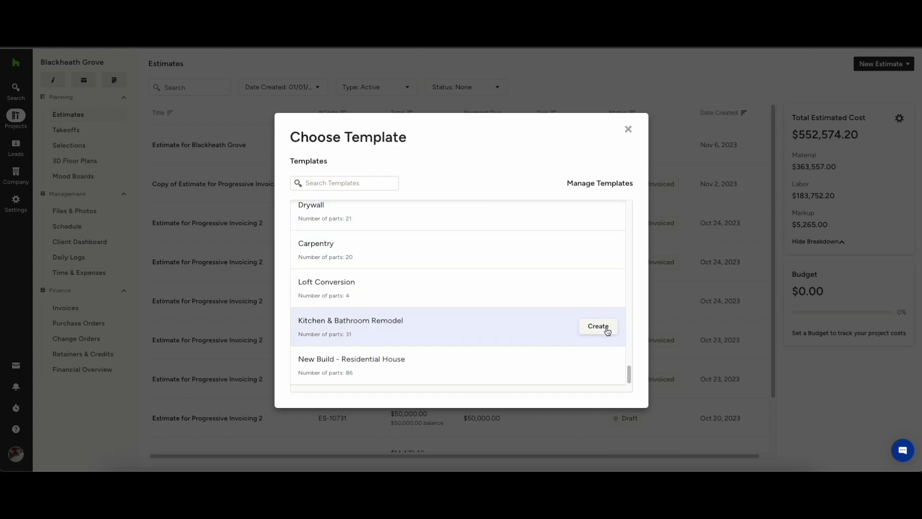
pyautogui.click(606, 329)
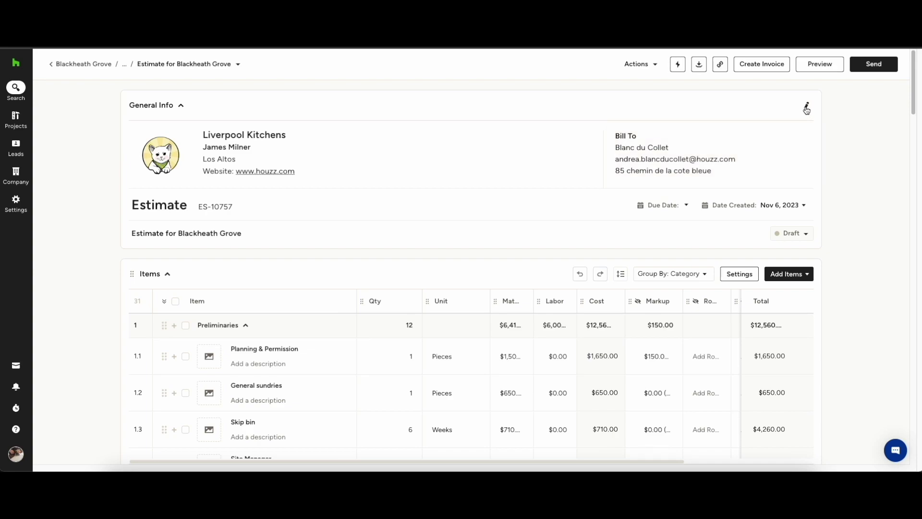
pyautogui.click(807, 108)
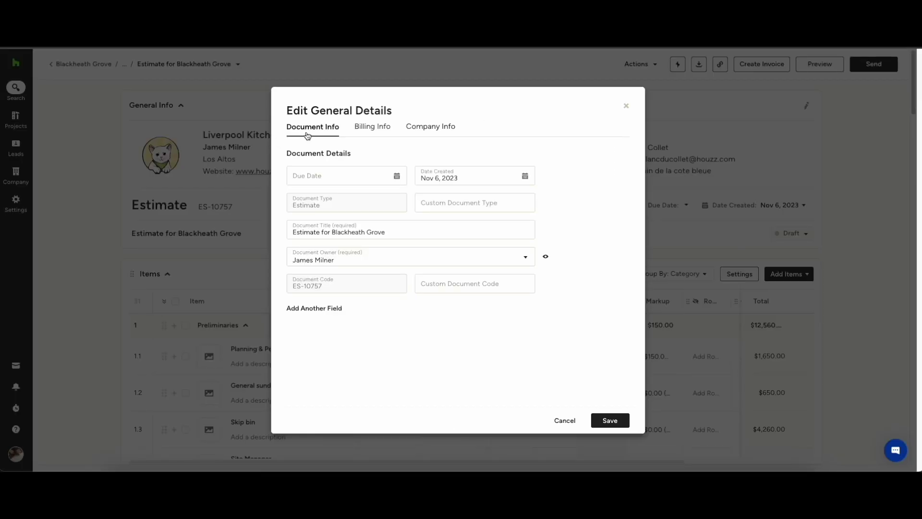
pyautogui.click(373, 129)
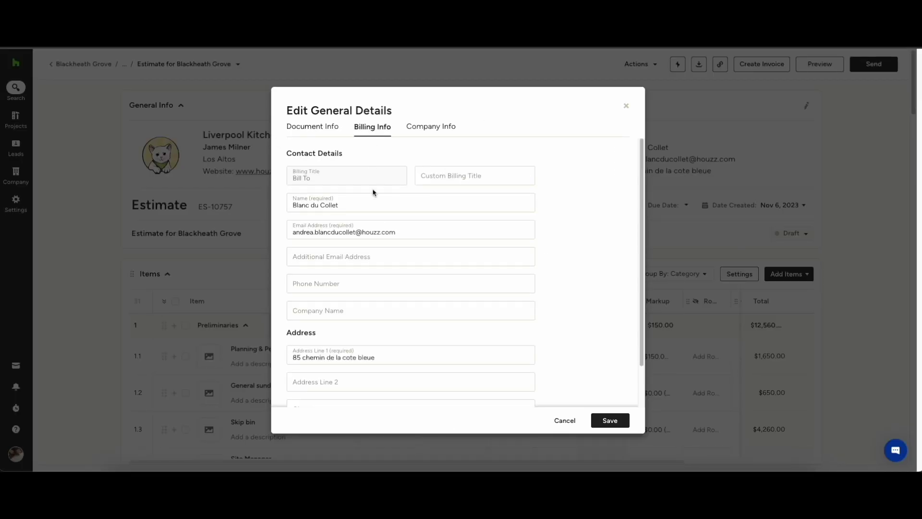
pyautogui.click(433, 127)
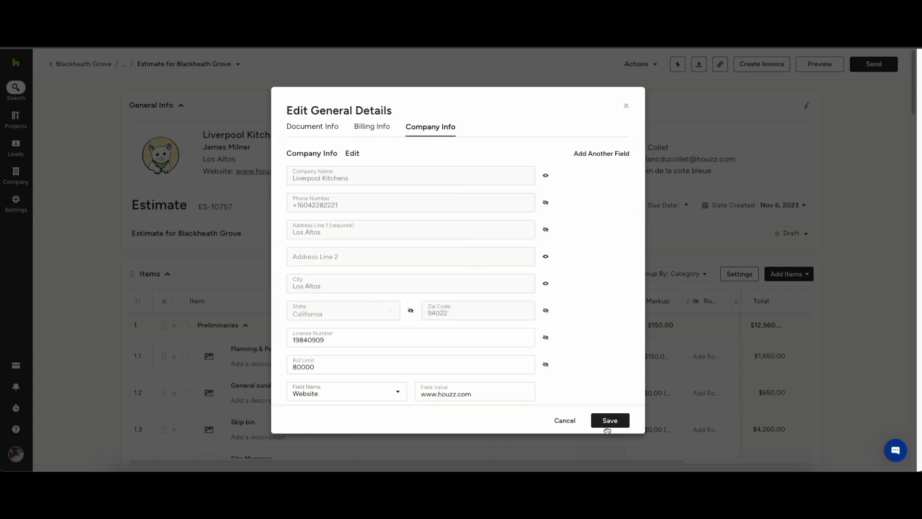
pyautogui.click(565, 421)
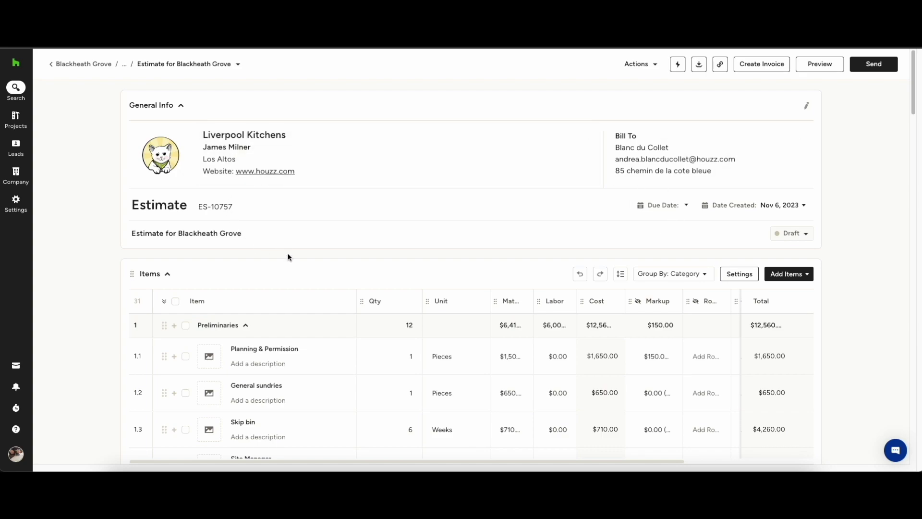
pyautogui.click(621, 274)
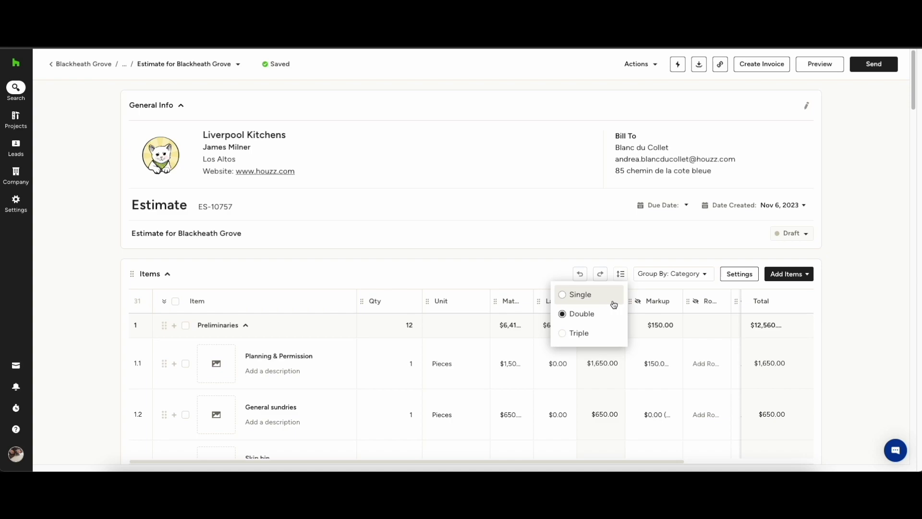
pyautogui.click(612, 301)
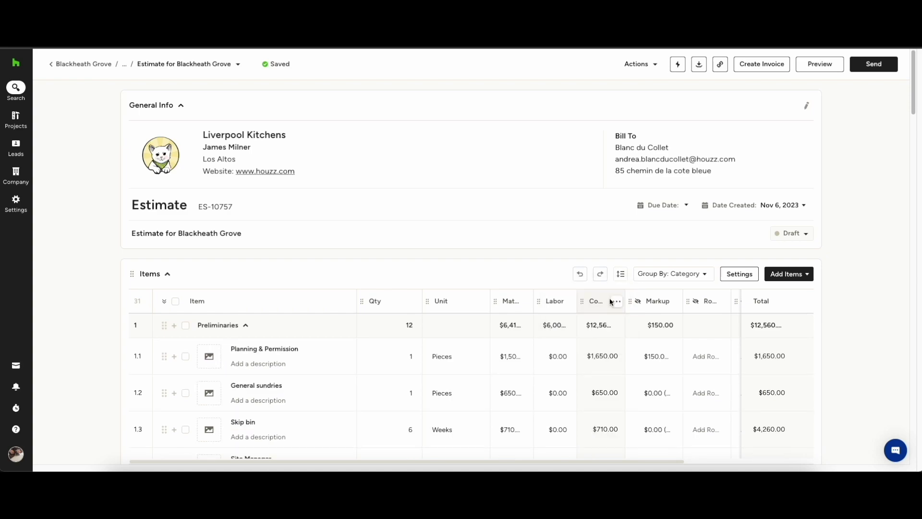
pyautogui.click(706, 277)
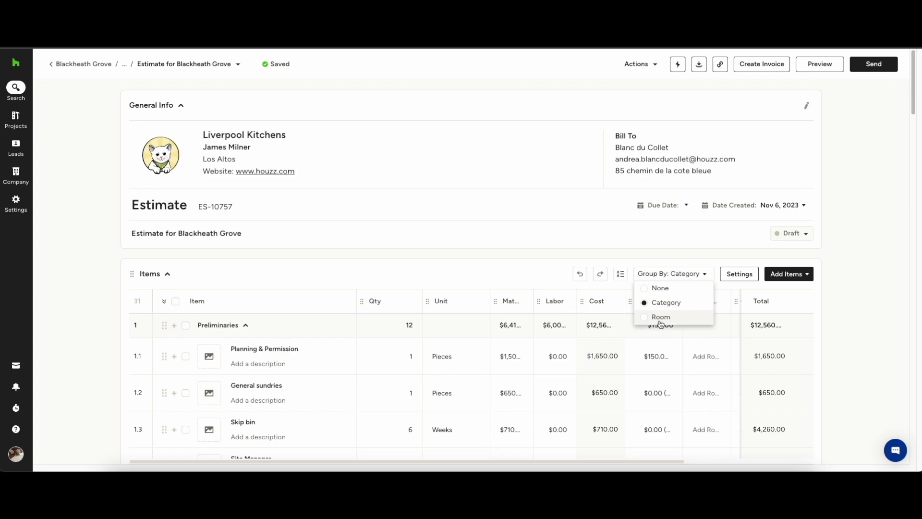
# Turn off the Dimensions, Color, Room and Markup columns and item images, and save the table settings.
pyautogui.click(740, 275)
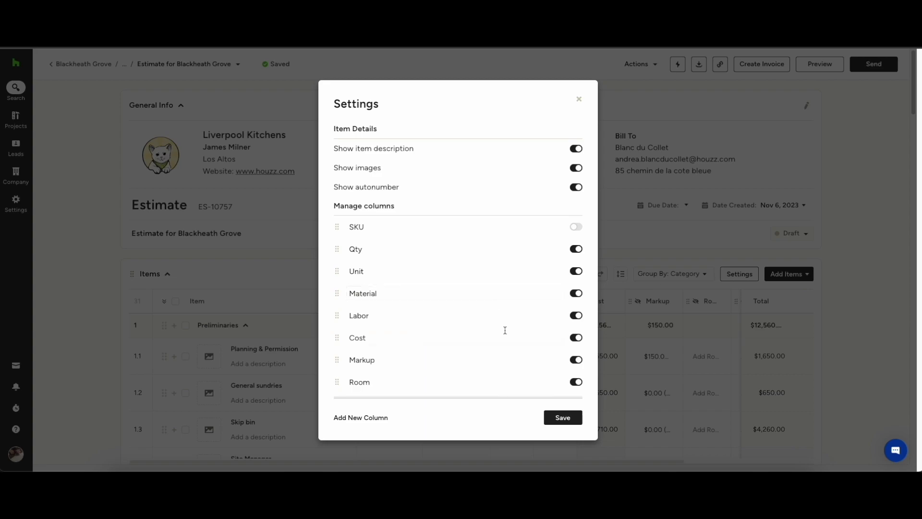
pyautogui.scroll(-2, 509, 321)
pyautogui.scroll(-5, 557, 353)
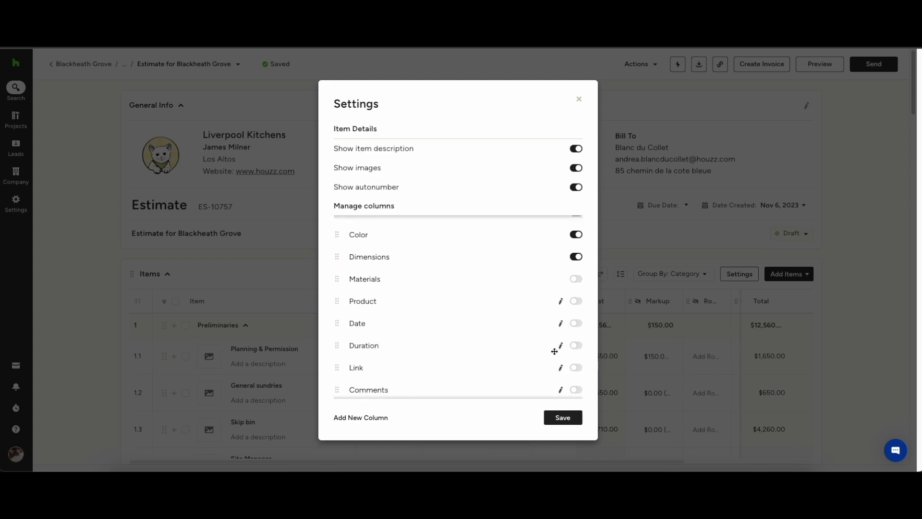
pyautogui.scroll(5, 543, 353)
pyautogui.click(576, 362)
pyautogui.click(576, 339)
pyautogui.click(576, 317)
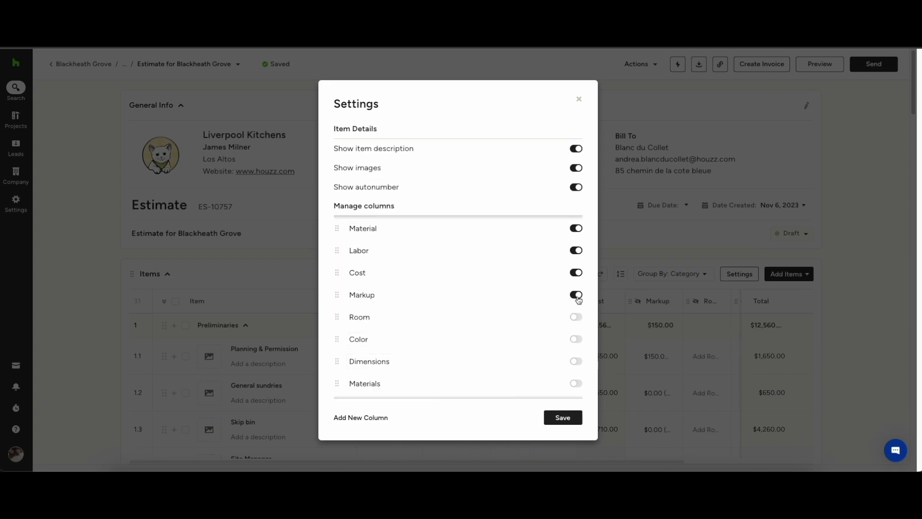
pyautogui.click(576, 295)
pyautogui.scroll(3, 574, 289)
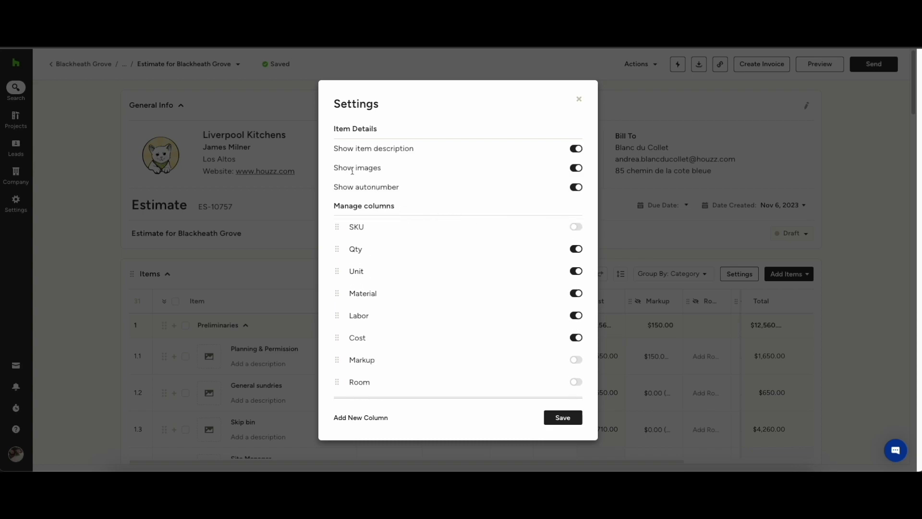
pyautogui.click(575, 168)
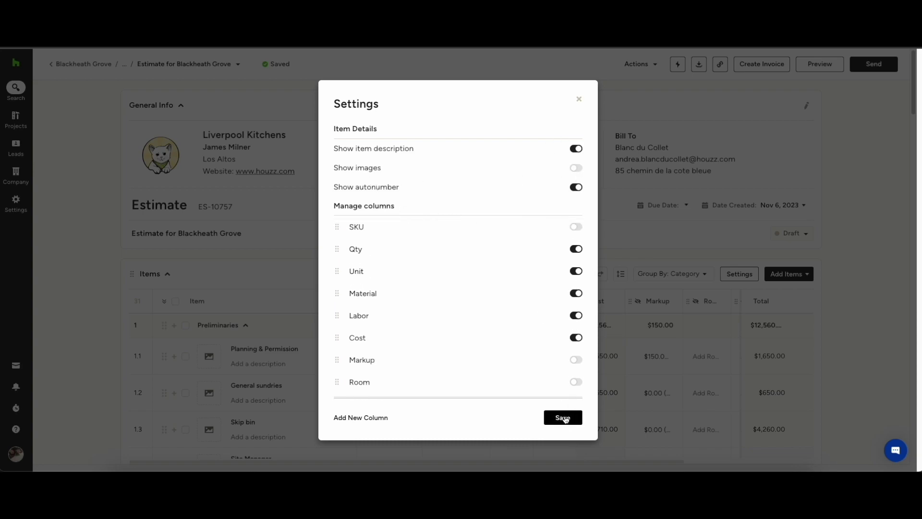
pyautogui.click(563, 418)
# Add Reinforced wall from the parts library's Demolition of exteriors concrete walls catalog.
pyautogui.click(789, 274)
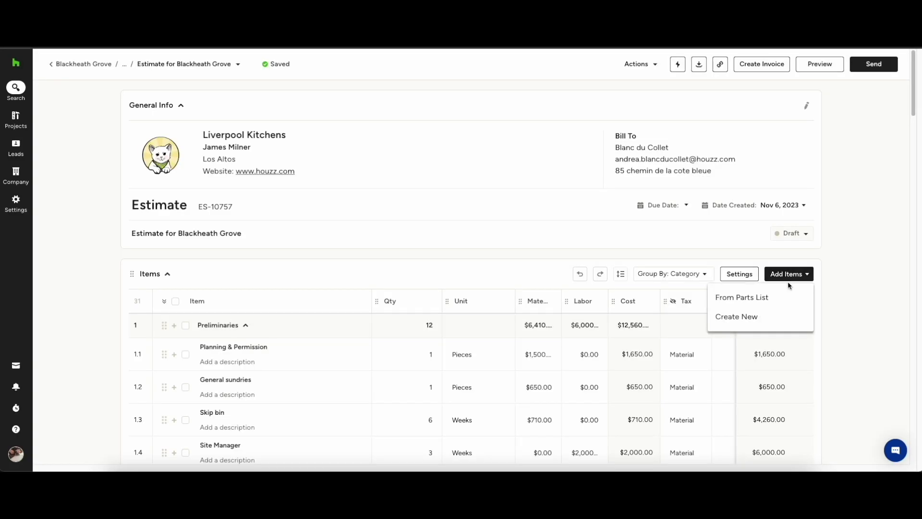
pyautogui.click(762, 298)
pyautogui.click(725, 189)
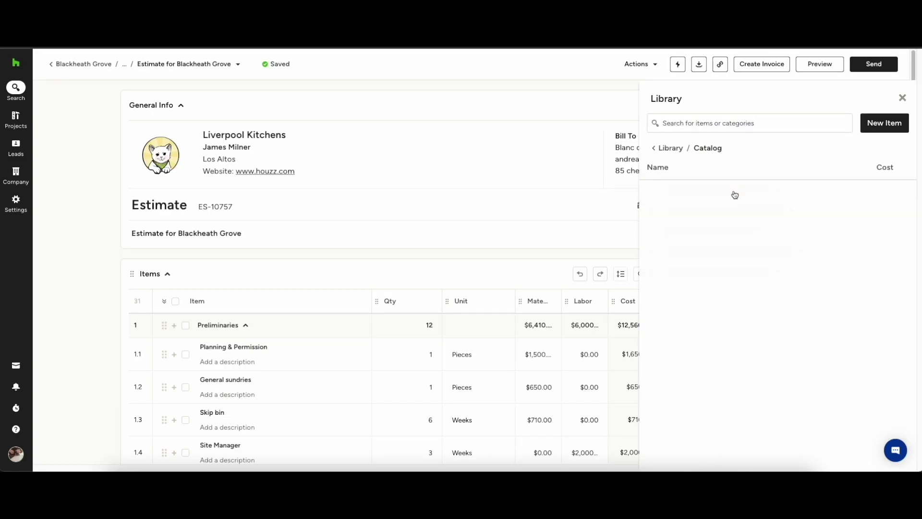
pyautogui.click(768, 230)
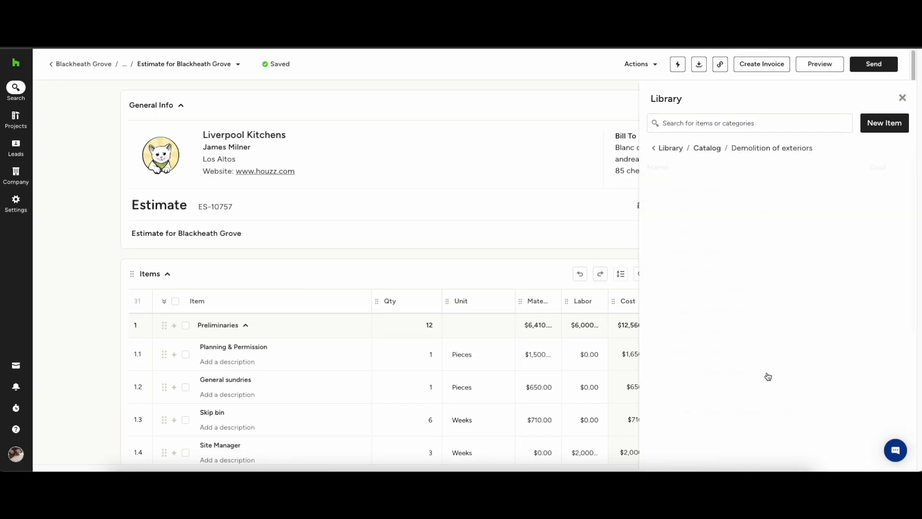
pyautogui.click(760, 251)
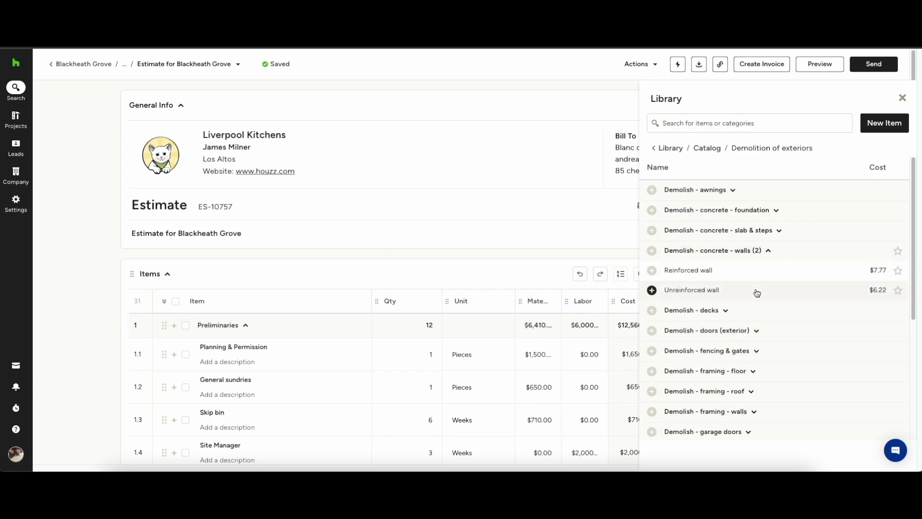
pyautogui.click(652, 271)
pyautogui.click(903, 98)
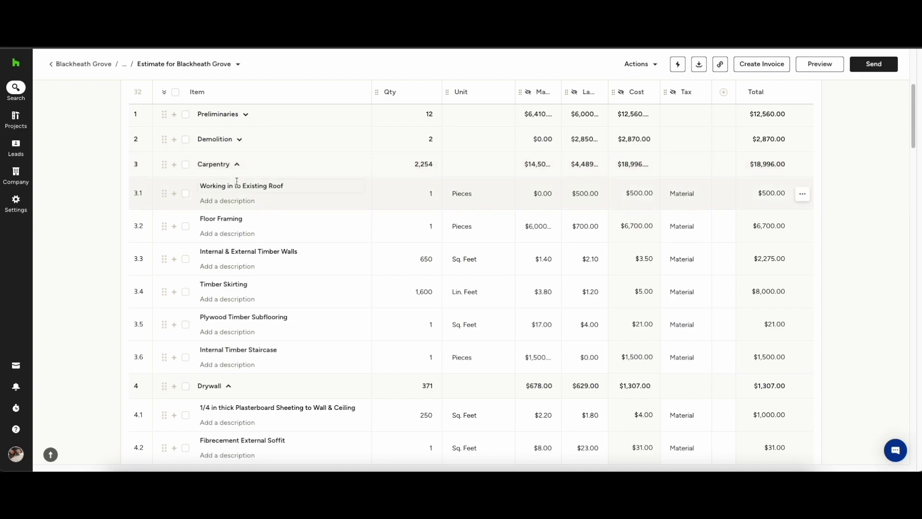
# Add a new item named 'Cabinetry' below Internal Timber Staircase as row 3.7.
pyautogui.scroll(-1, 269, 269)
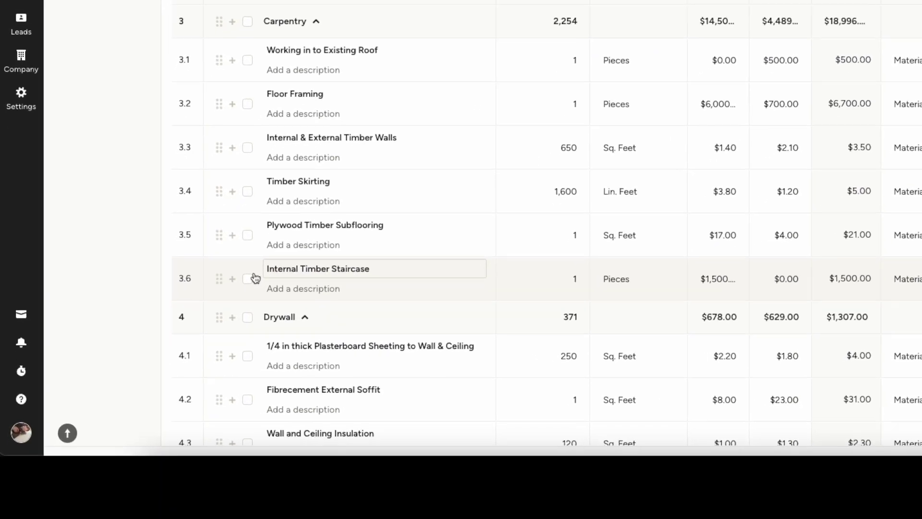
pyautogui.click(244, 267)
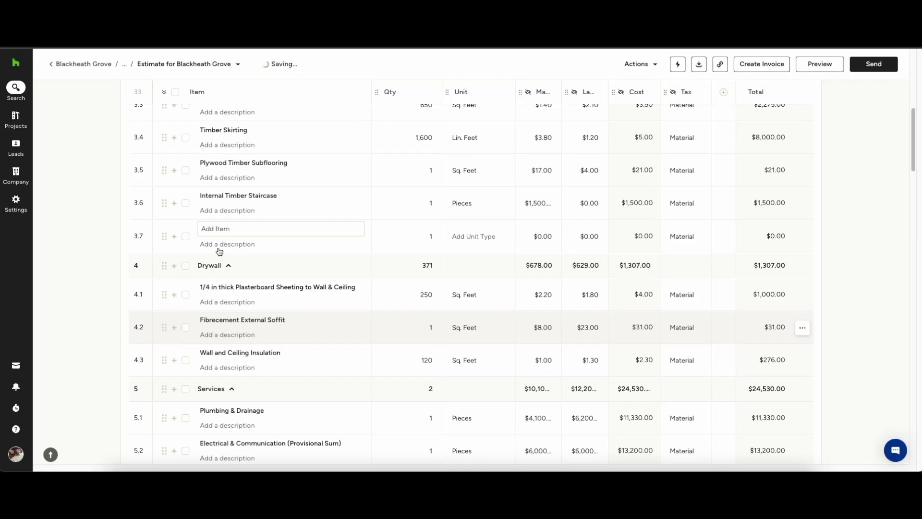
pyautogui.click(231, 229)
pyautogui.write('Ca')
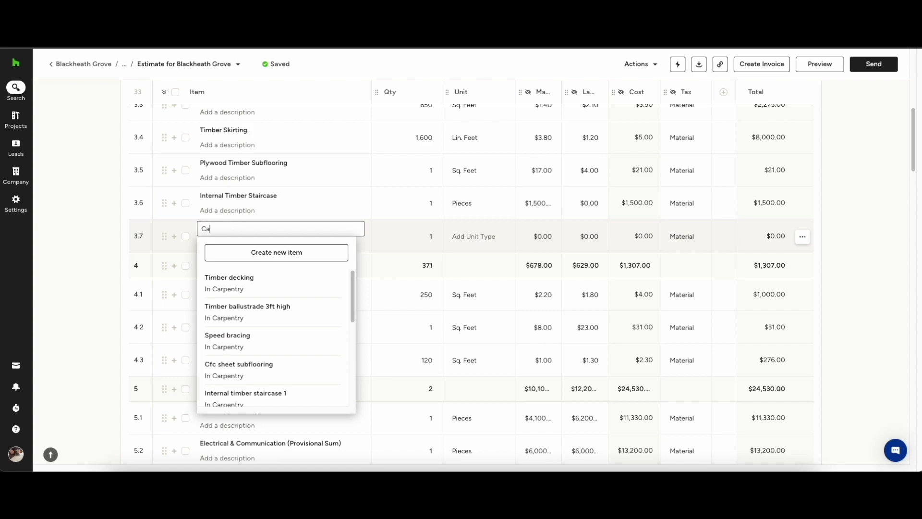
pyautogui.write('b')
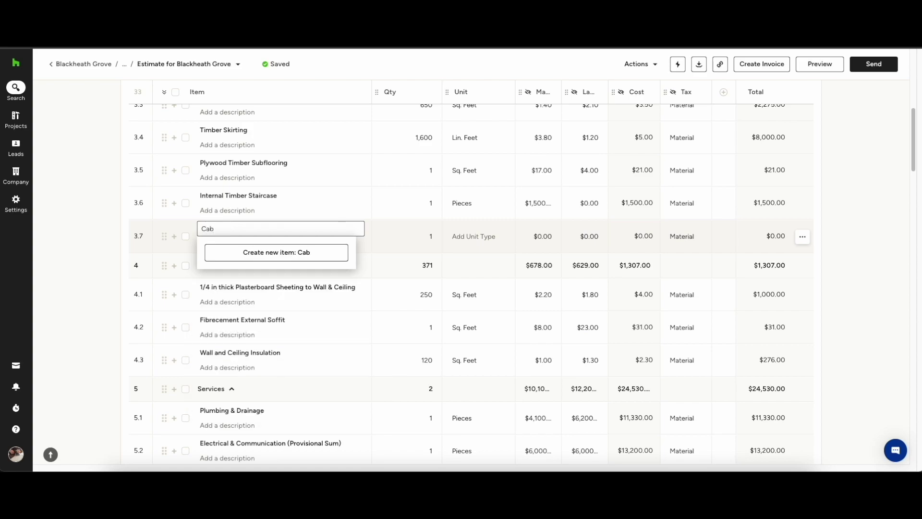
pyautogui.write('inetry')
pyautogui.press('Return')
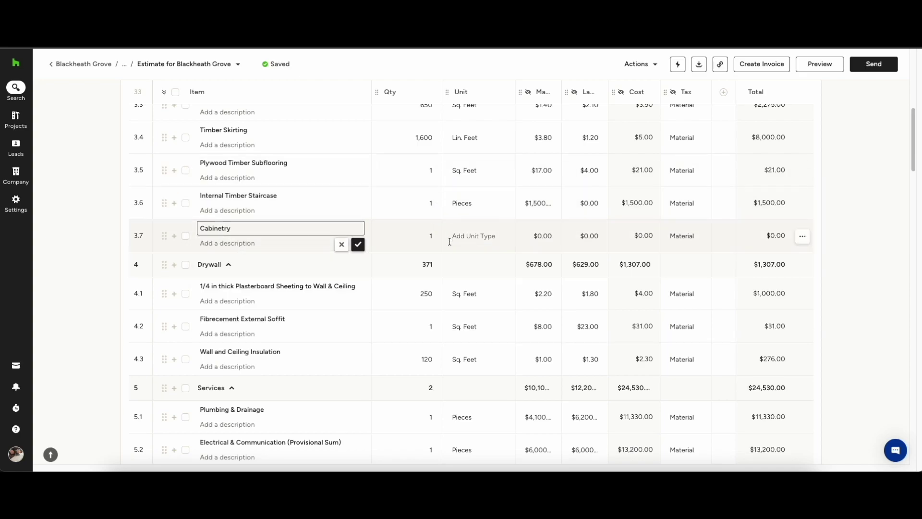
pyautogui.click(358, 244)
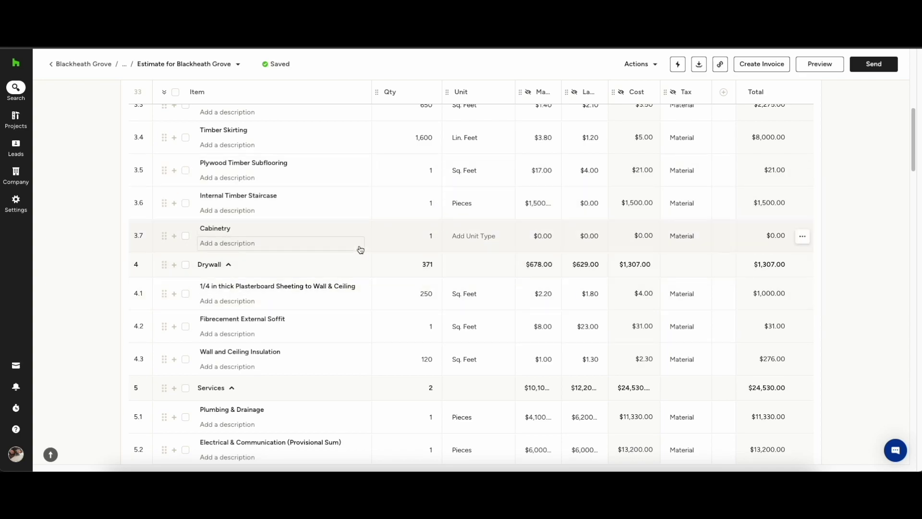
# Price Cabinetry at 4 Pieces, $4,500 material and $250 labour, totalling $19,000.
pyautogui.click(423, 235)
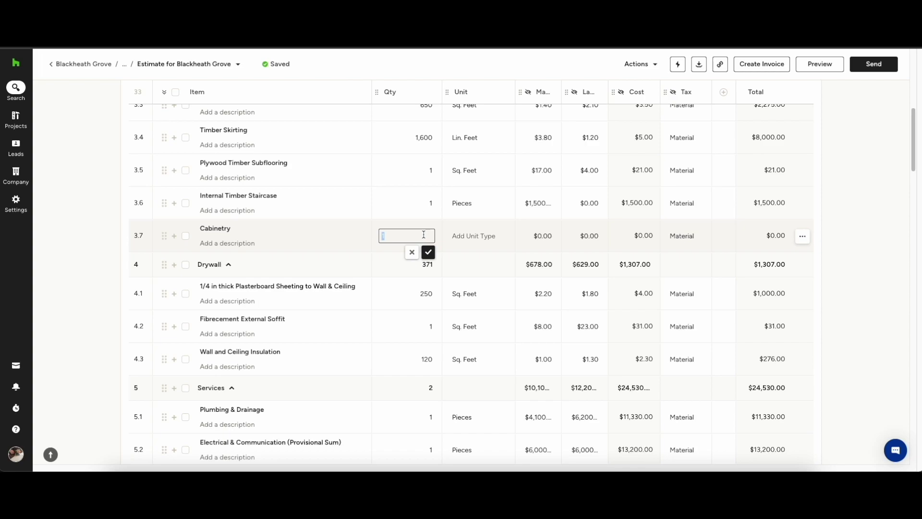
pyautogui.write('4')
pyautogui.click(494, 236)
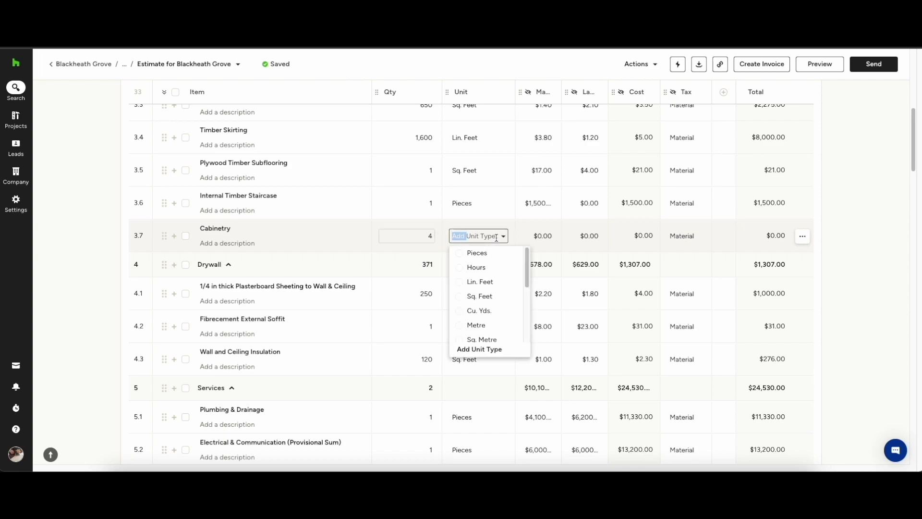
pyautogui.click(471, 254)
pyautogui.click(536, 236)
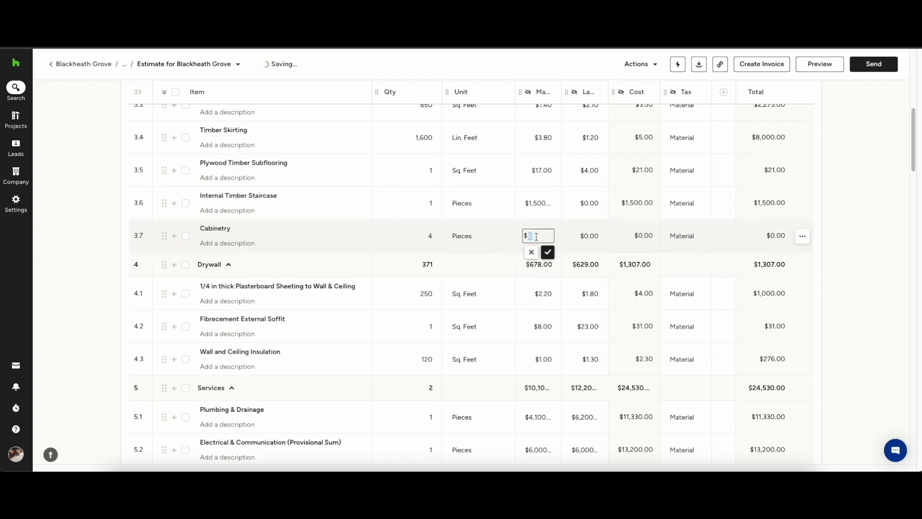
pyautogui.write('4500')
pyautogui.click(590, 235)
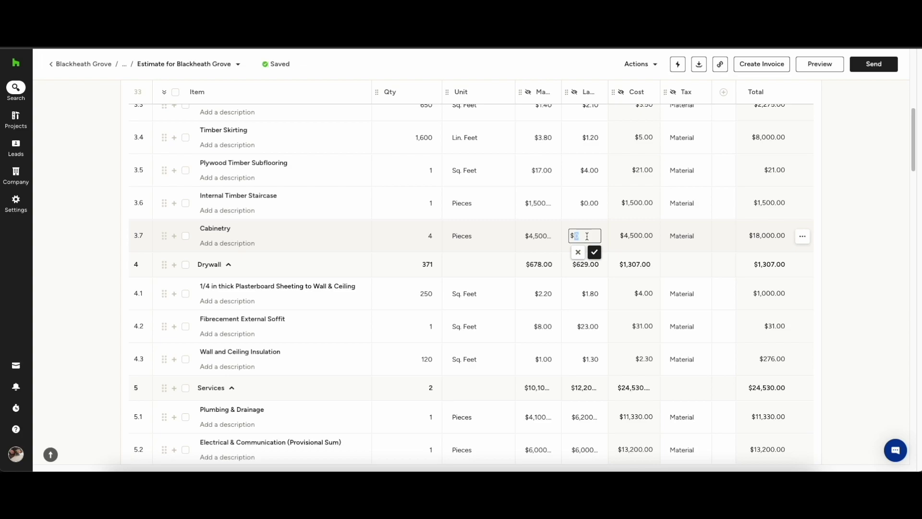
pyautogui.write('250')
pyautogui.click(594, 252)
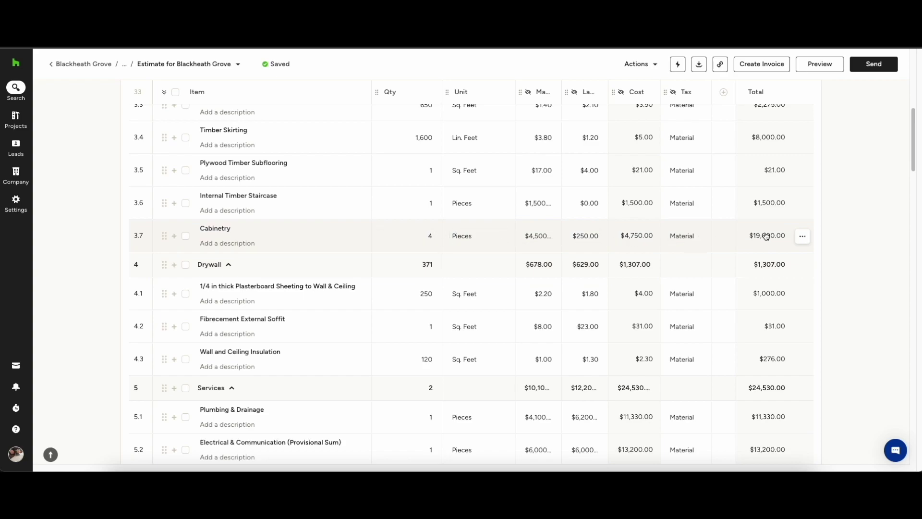
pyautogui.rightClick(270, 217)
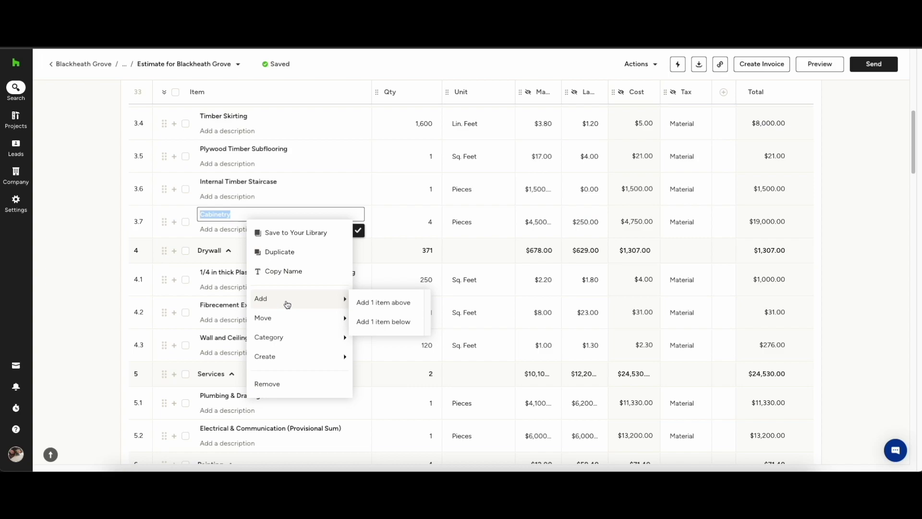
pyautogui.moveTo(265, 356)
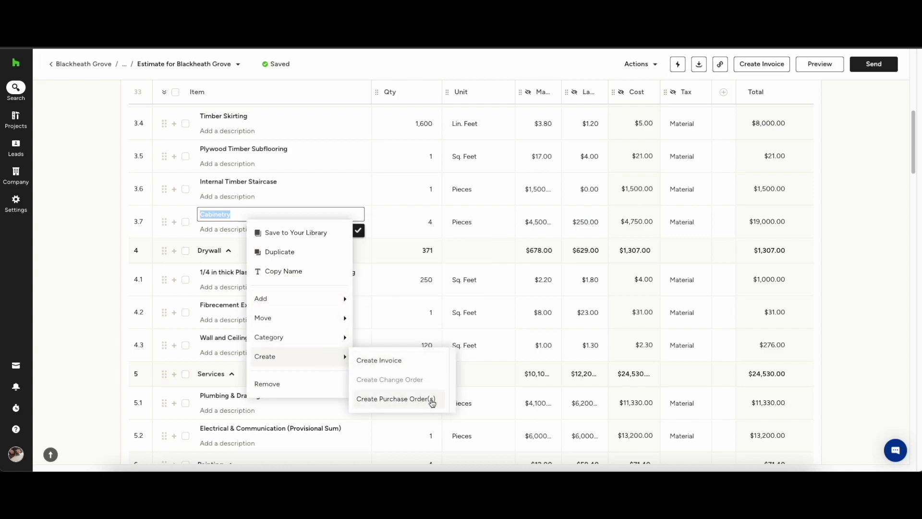
pyautogui.scroll(-2, 437, 368)
# Create a payment schedule with three payments.
pyautogui.click(427, 287)
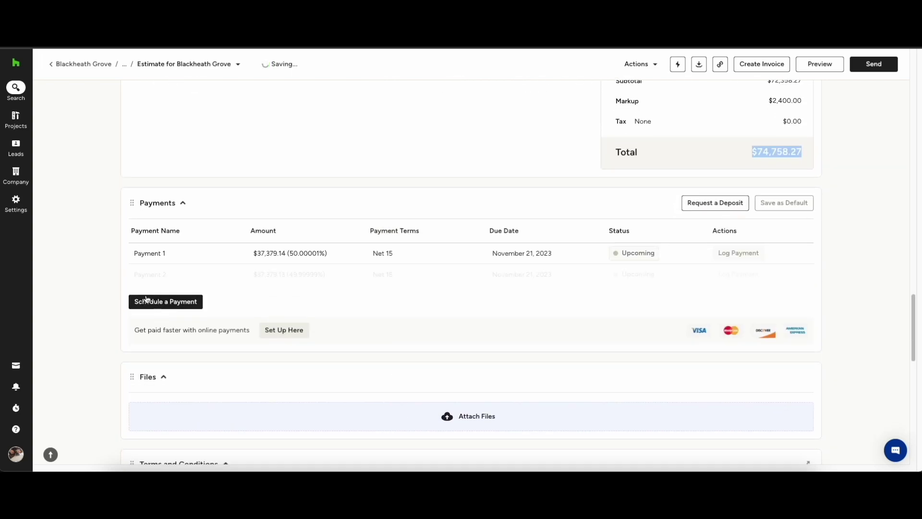
pyautogui.click(146, 300)
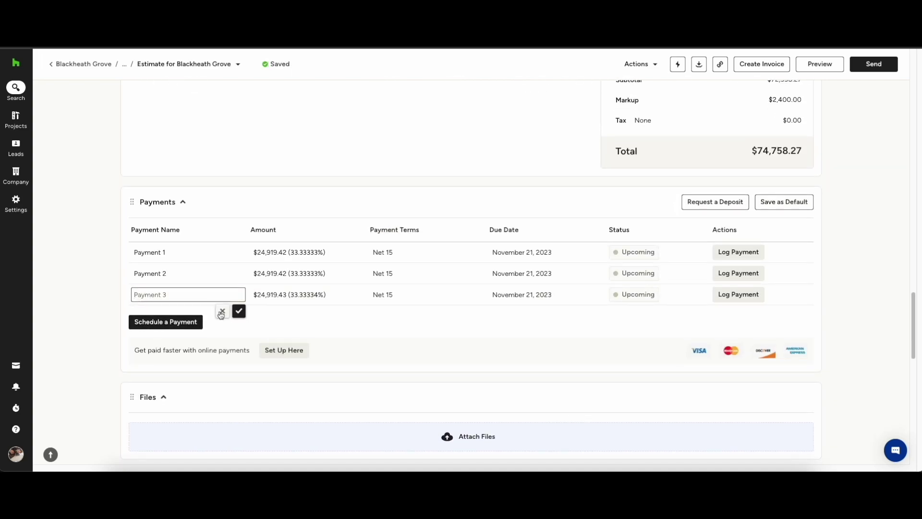
pyautogui.click(239, 311)
# Set Payment 2 due January 1, 2024 and Payment 3 due April 1, 2024.
pyautogui.click(571, 273)
pyautogui.click(596, 293)
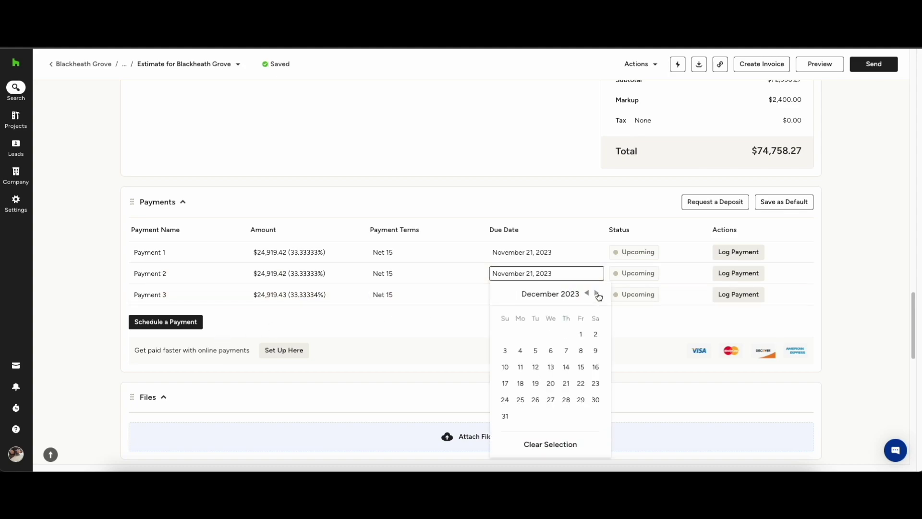
pyautogui.click(532, 335)
pyautogui.moveTo(493, 274); pyautogui.dragTo(532, 273)
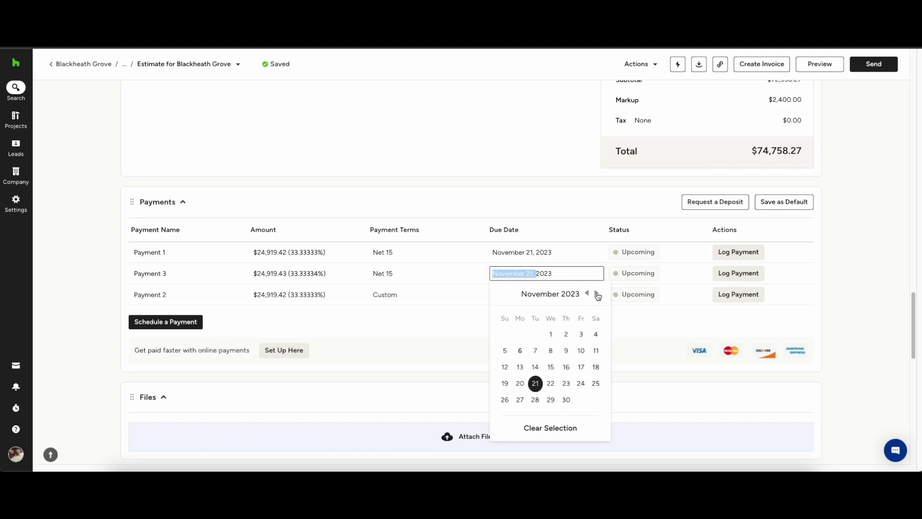
pyautogui.click(596, 293)
pyautogui.click(596, 293)
pyautogui.click(597, 293)
pyautogui.click(597, 293)
pyautogui.click(520, 335)
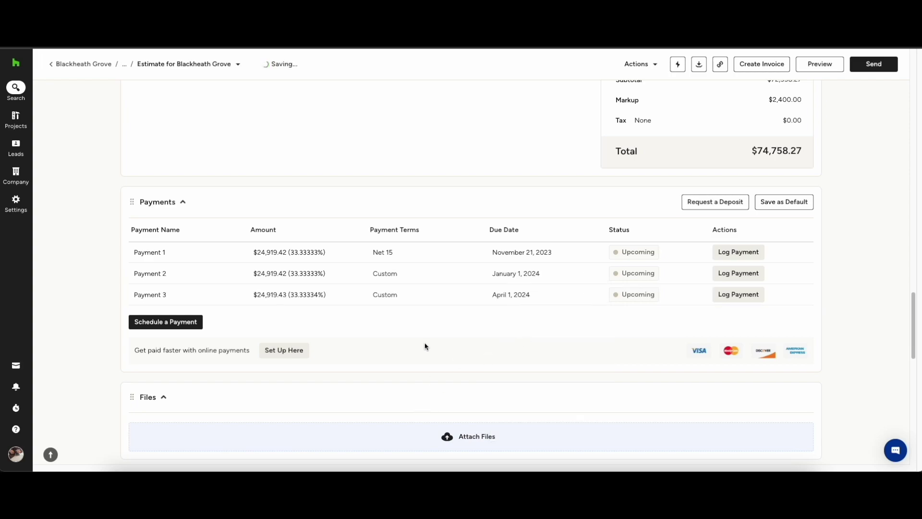
pyautogui.scroll(-3, 311, 377)
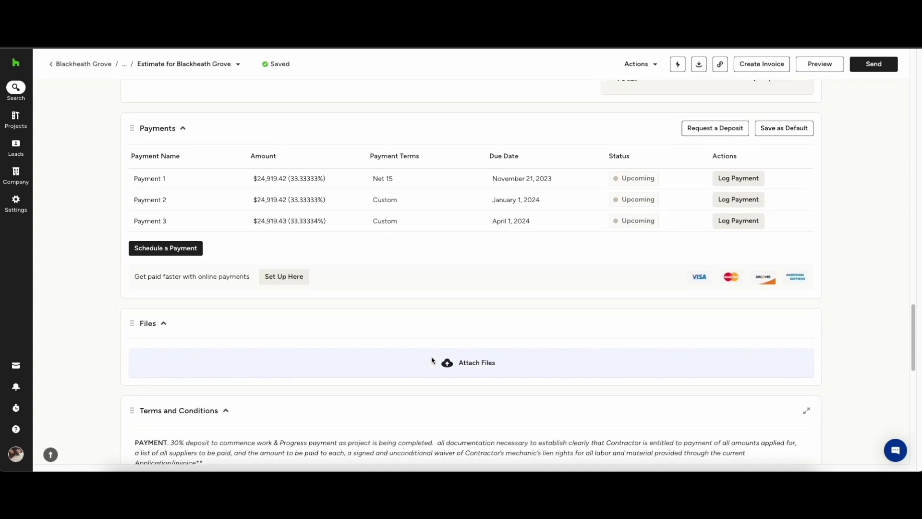
pyautogui.scroll(-2, 435, 361)
pyautogui.click(491, 313)
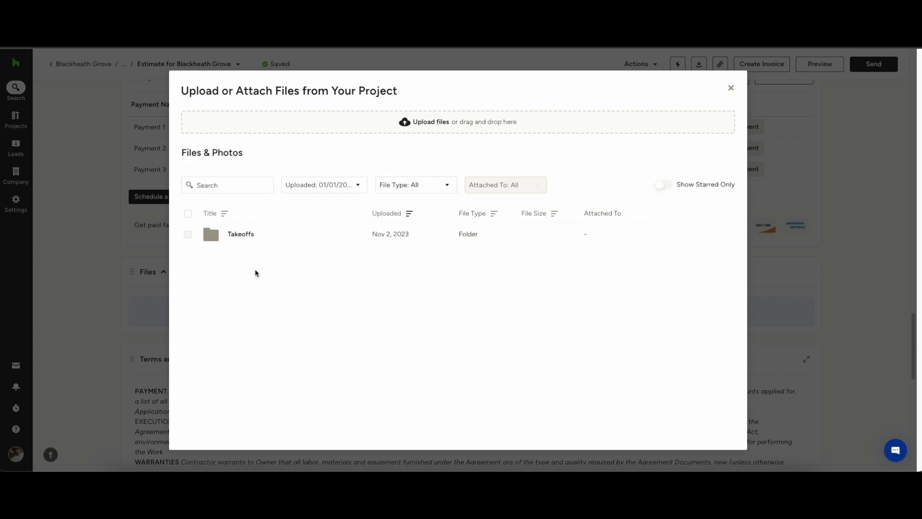
pyautogui.click(406, 123)
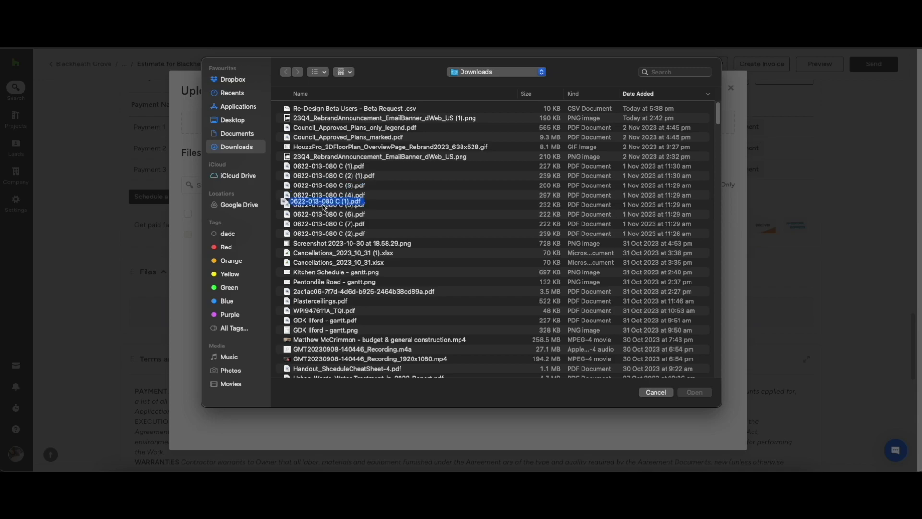
pyautogui.click(325, 167)
pyautogui.click(657, 393)
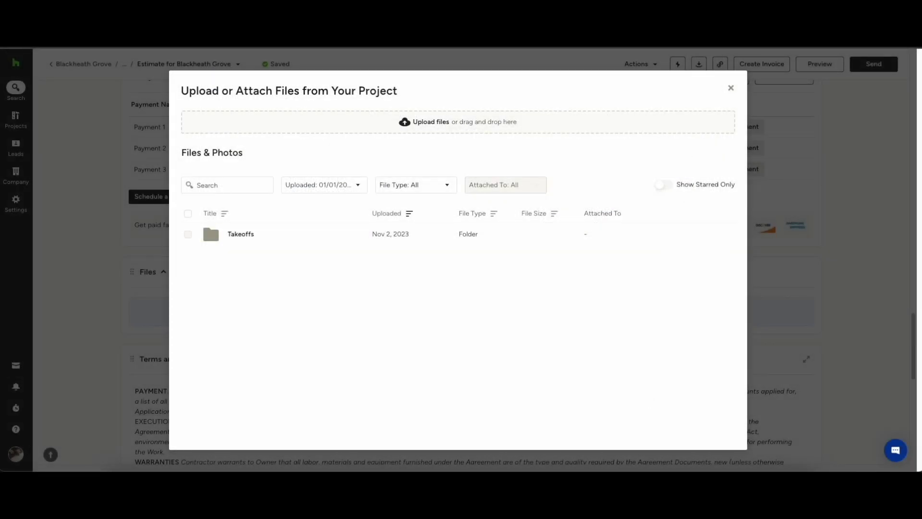
pyautogui.click(730, 90)
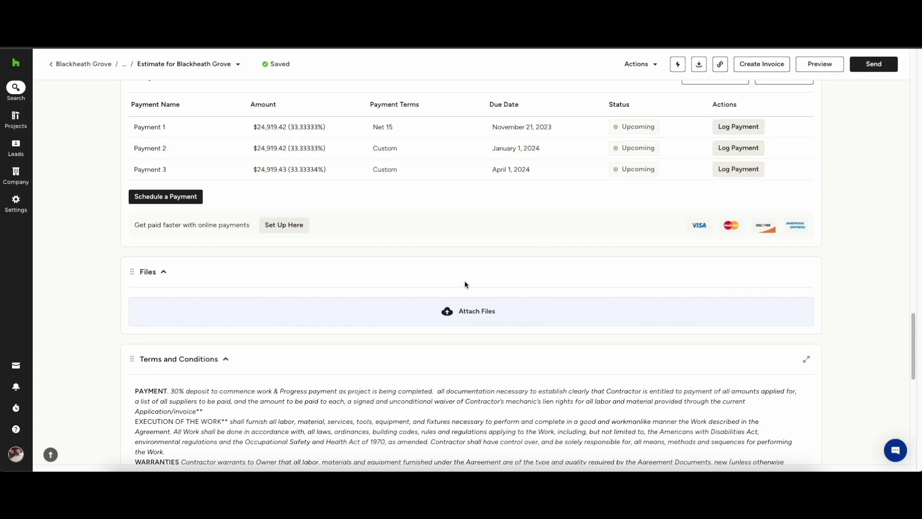
pyautogui.scroll(-2, 465, 284)
pyautogui.scroll(-3, 237, 321)
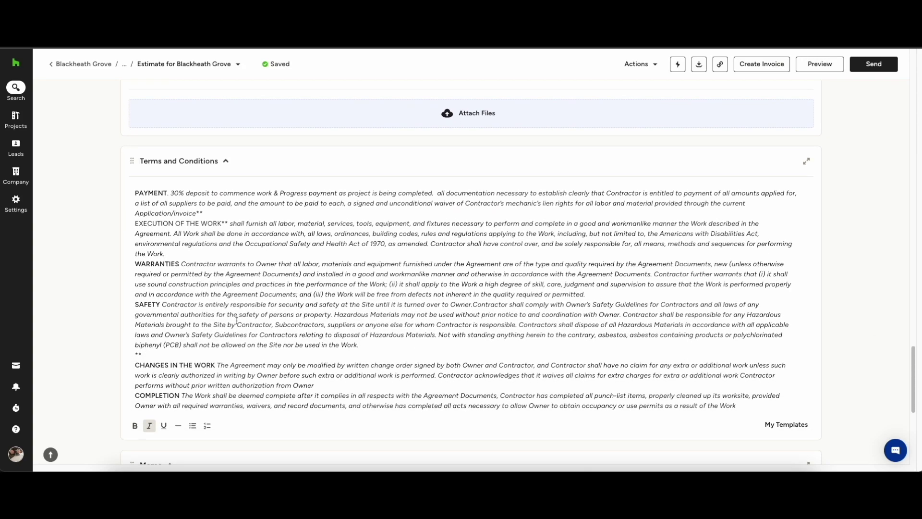
pyautogui.click(786, 424)
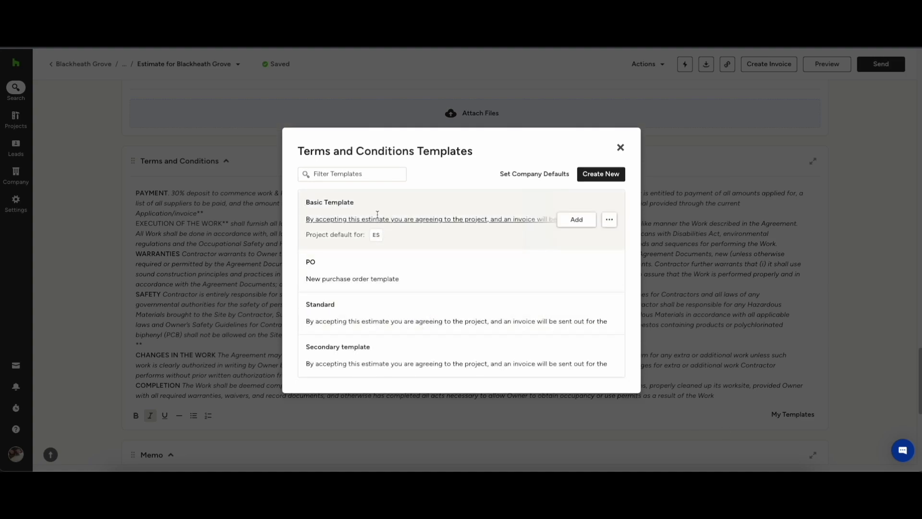
pyautogui.click(621, 148)
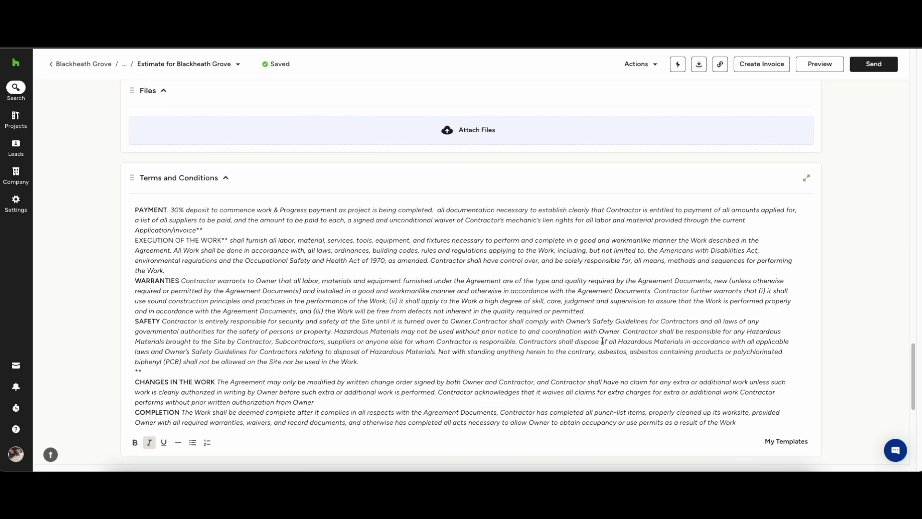
pyautogui.scroll(20, 606, 278)
# In the client preview, hide the item breakdown and the Cost, Labor and Material columns, keeping Unit.
pyautogui.click(825, 69)
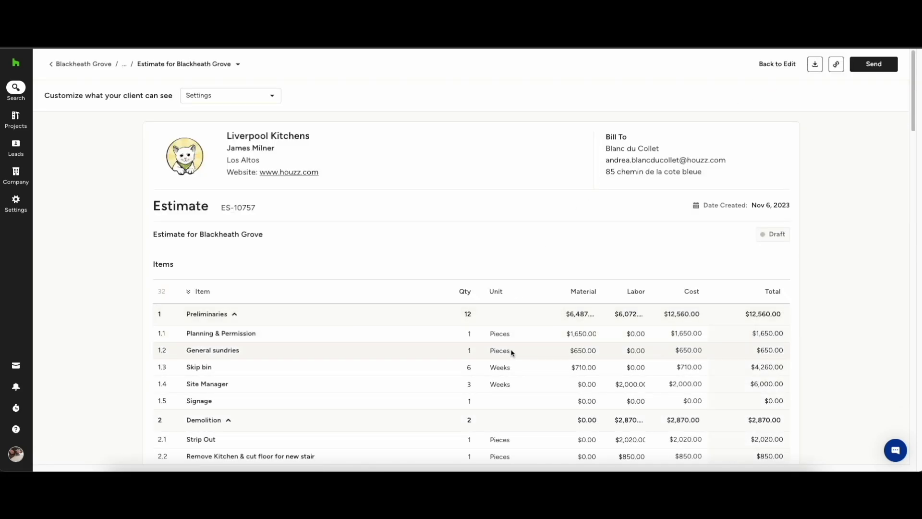
pyautogui.click(265, 98)
pyautogui.moveTo(197, 117)
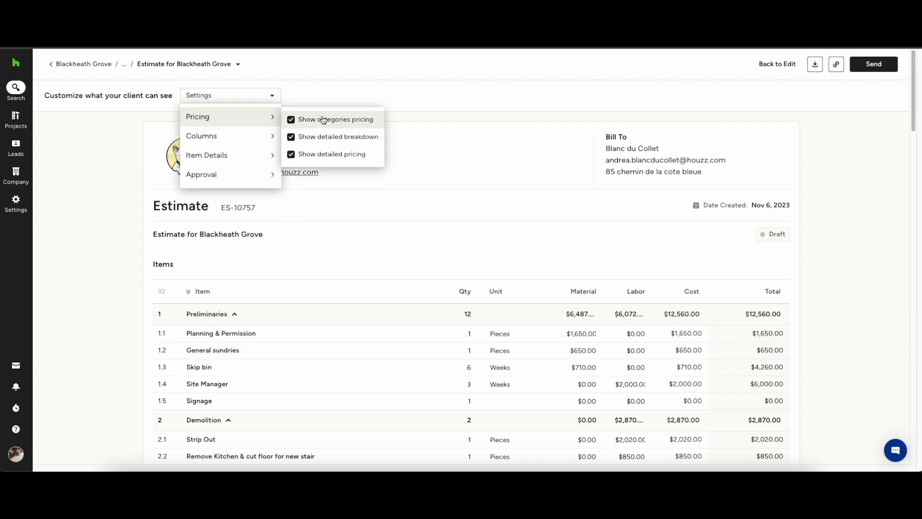
pyautogui.click(296, 139)
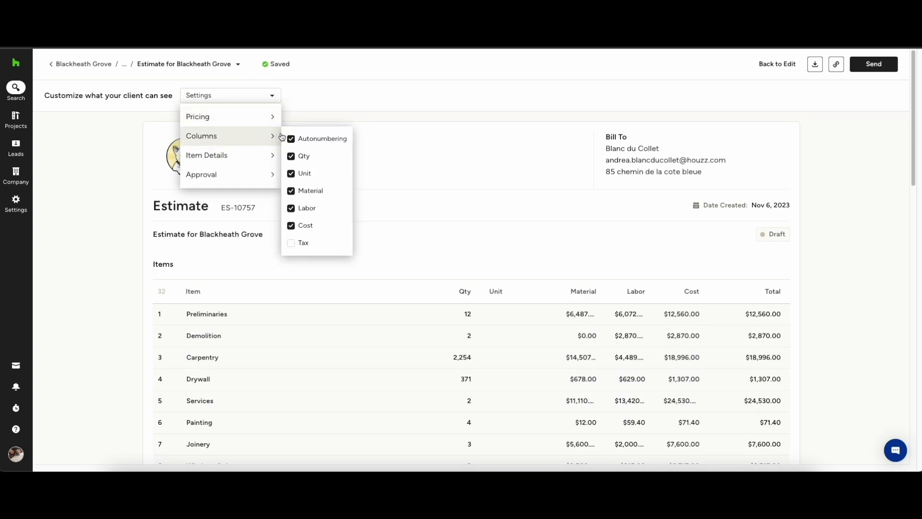
pyautogui.moveTo(201, 136)
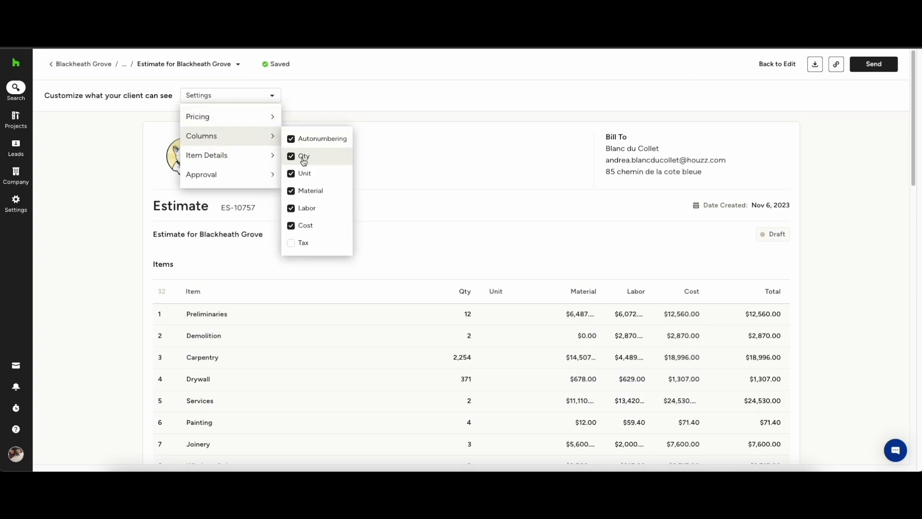
pyautogui.click(291, 225)
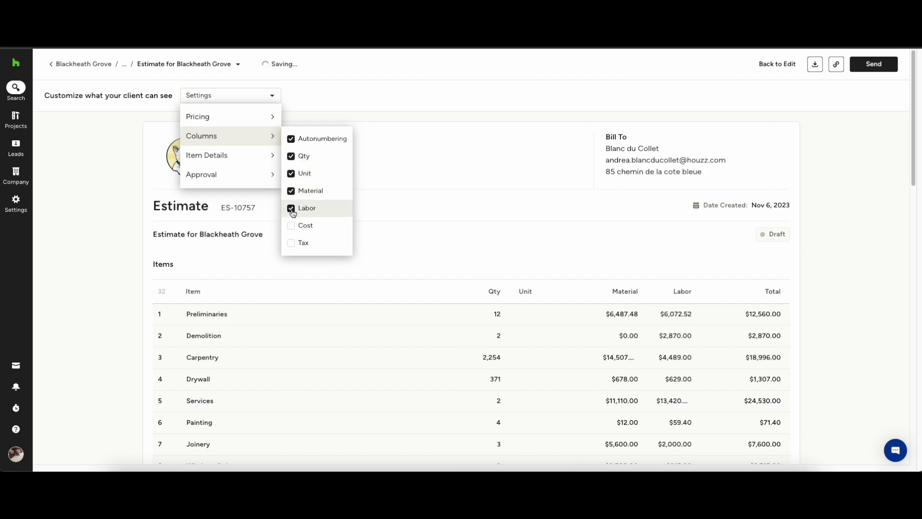
pyautogui.click(292, 210)
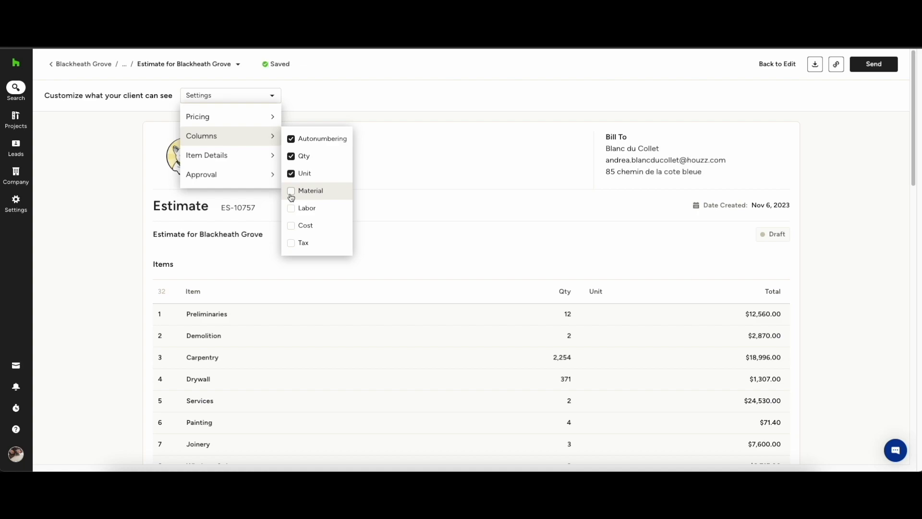
pyautogui.click(292, 192)
pyautogui.click(292, 174)
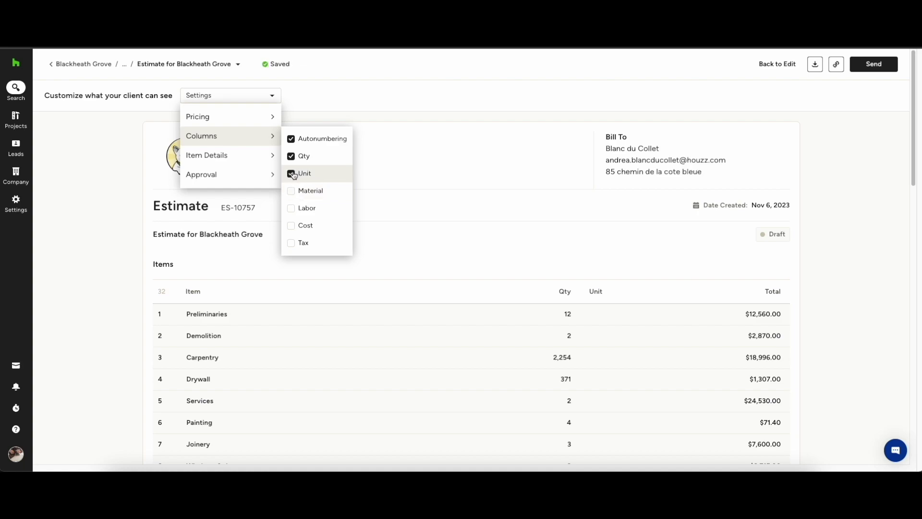
pyautogui.click(294, 175)
pyautogui.scroll(-15, 613, 389)
pyautogui.scroll(20, 754, 302)
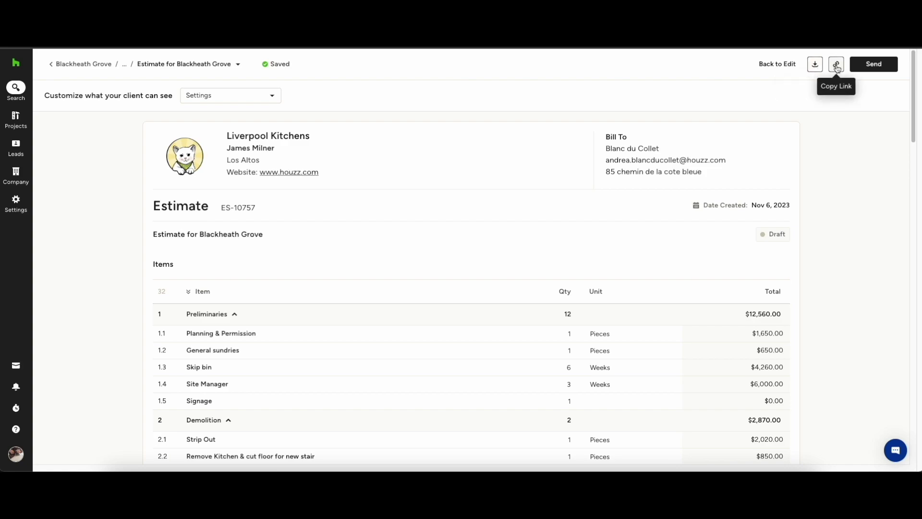
pyautogui.click(885, 67)
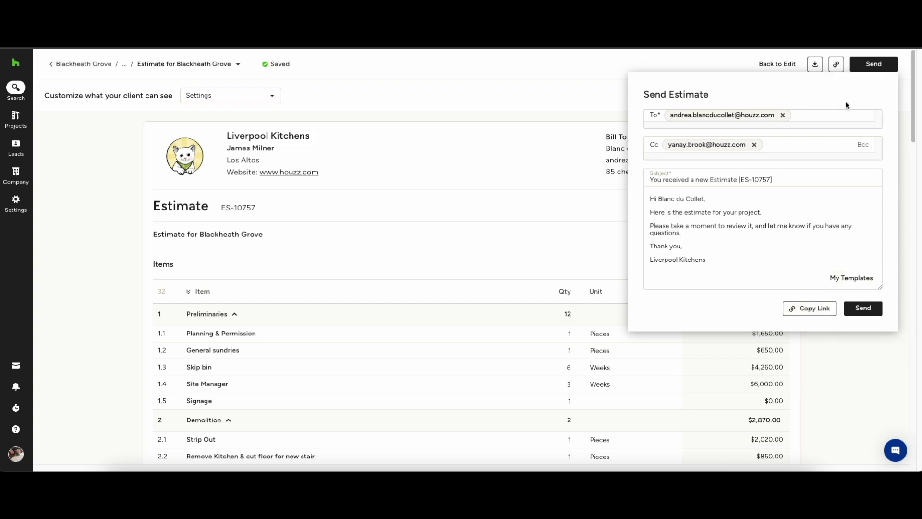
pyautogui.click(873, 65)
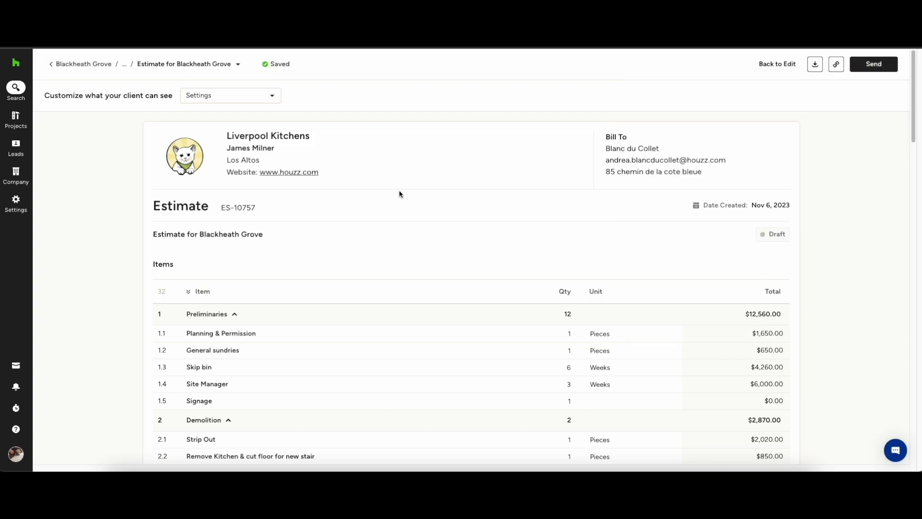